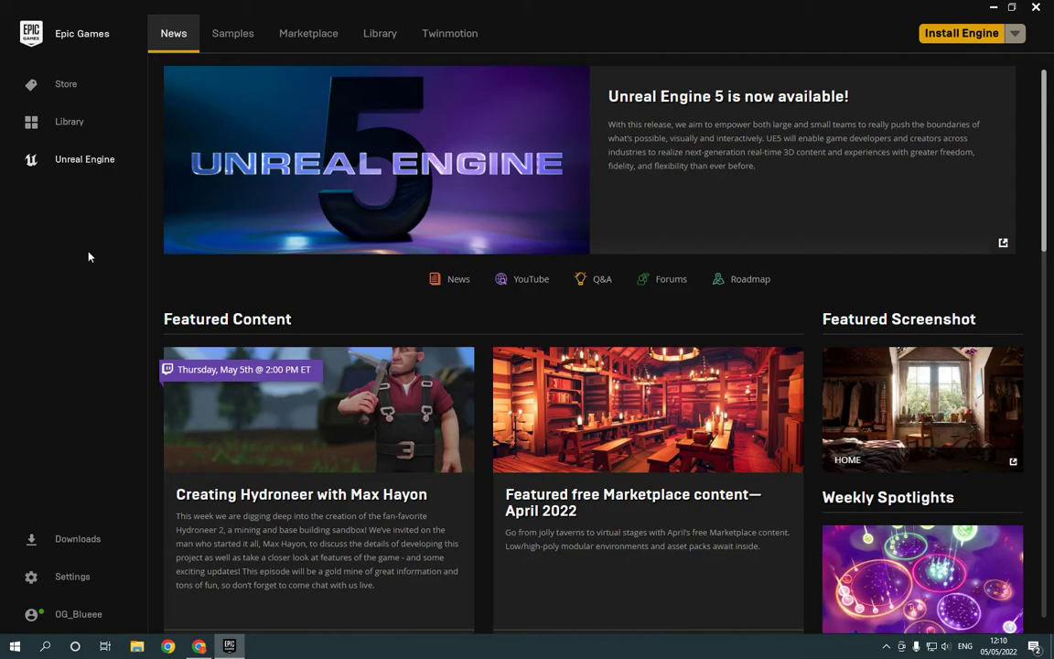
# Open the OG_Blueee account's Manage Account settings page in the web browser.
pyautogui.click(78, 621)
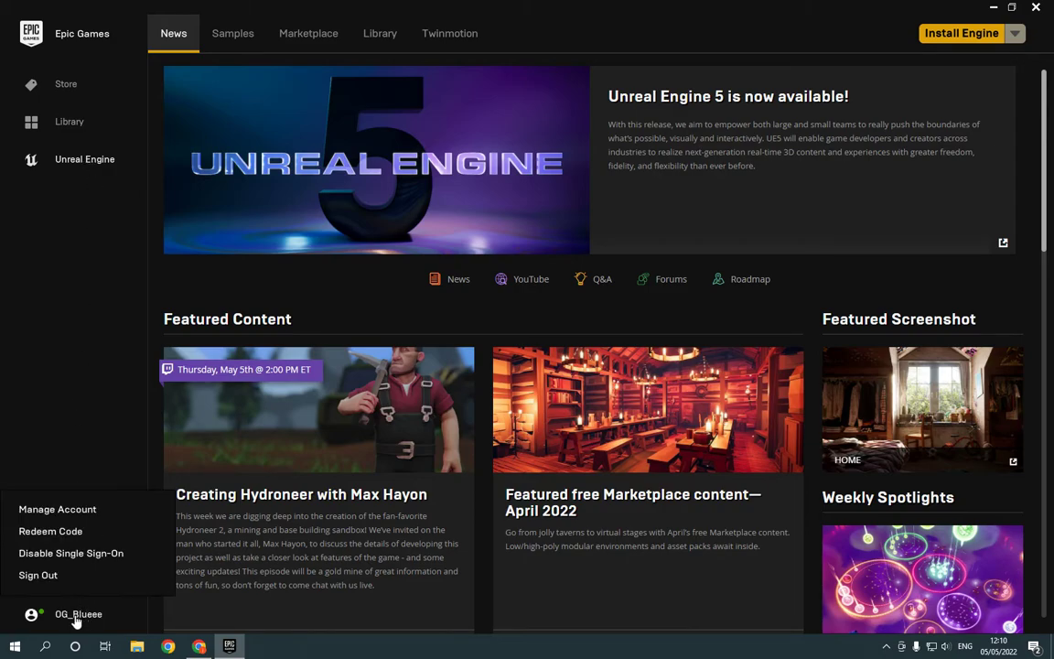
pyautogui.click(74, 509)
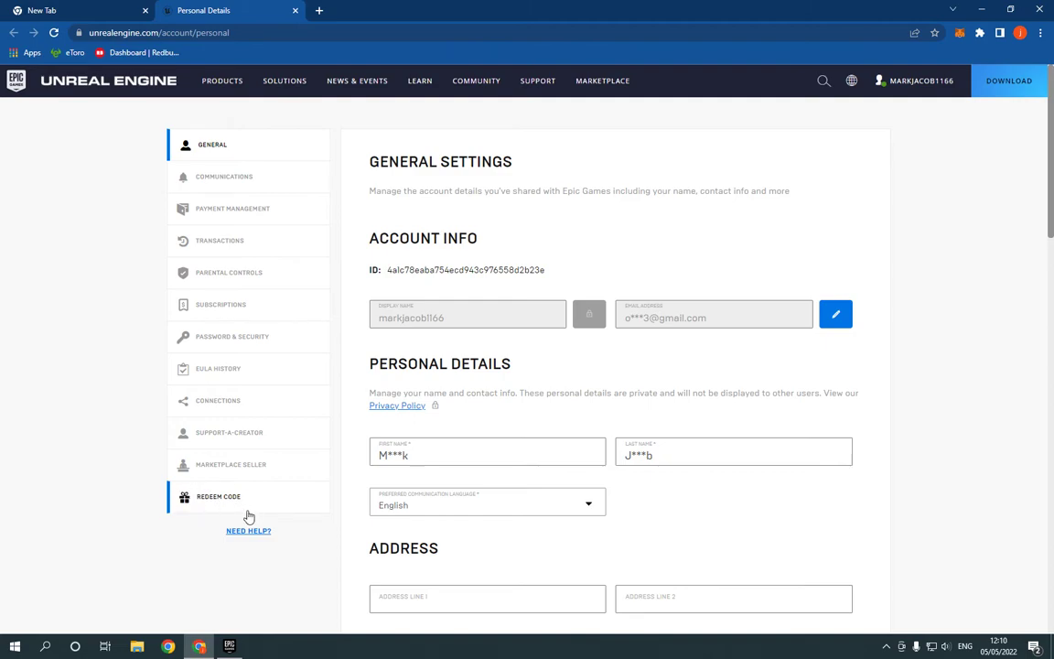
# Show the web Redeem Code form with its code field active, then open the launcher's Redeem Code option.
pyautogui.click(214, 506)
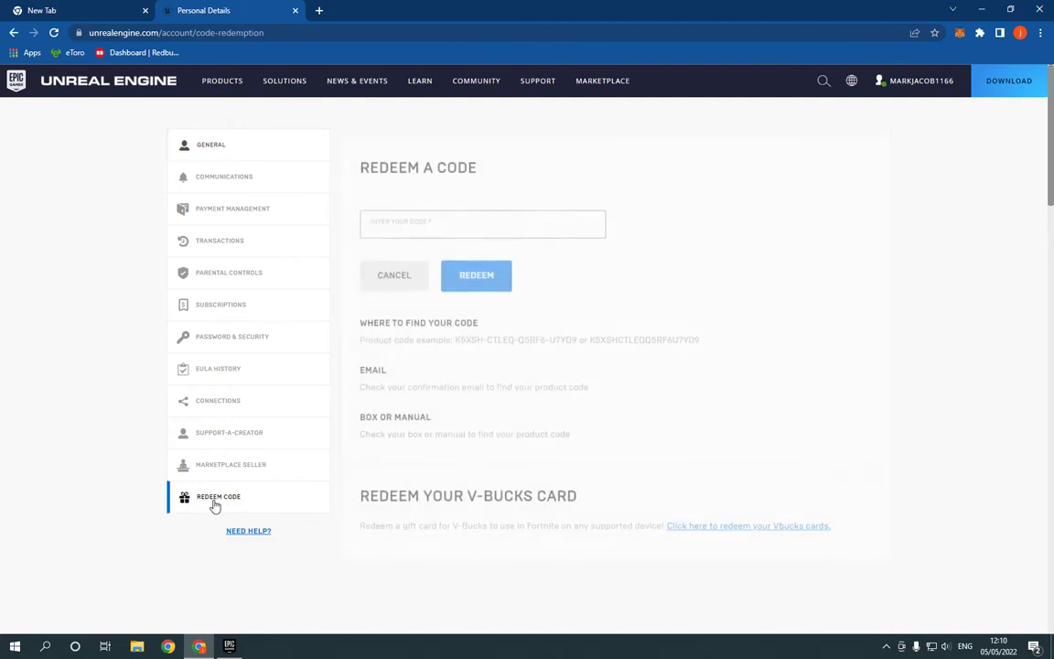
pyautogui.click(391, 218)
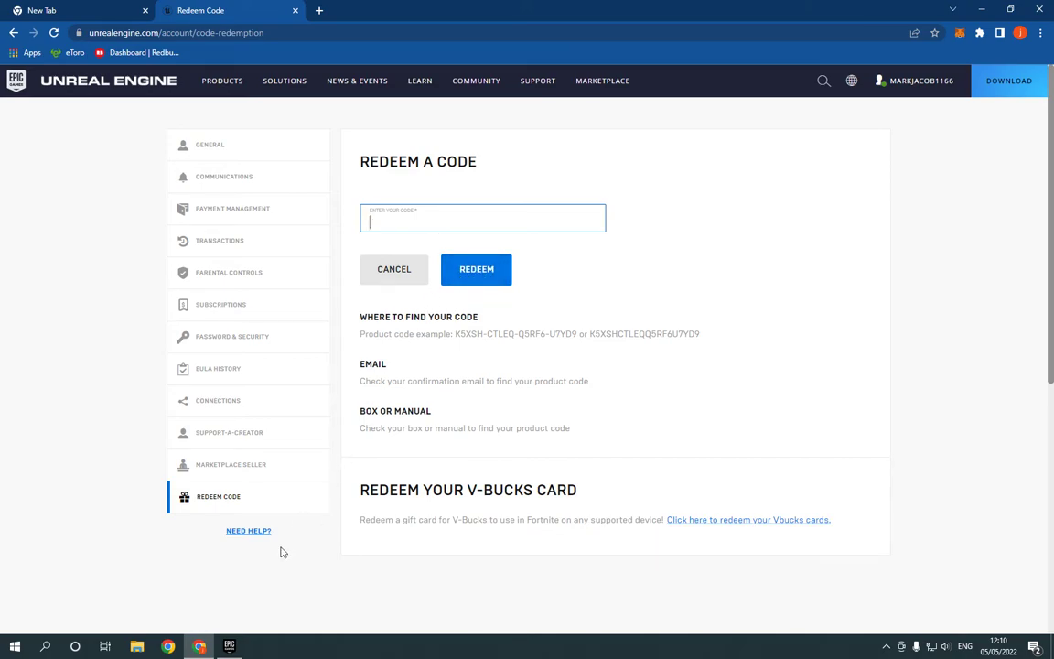
pyautogui.click(230, 646)
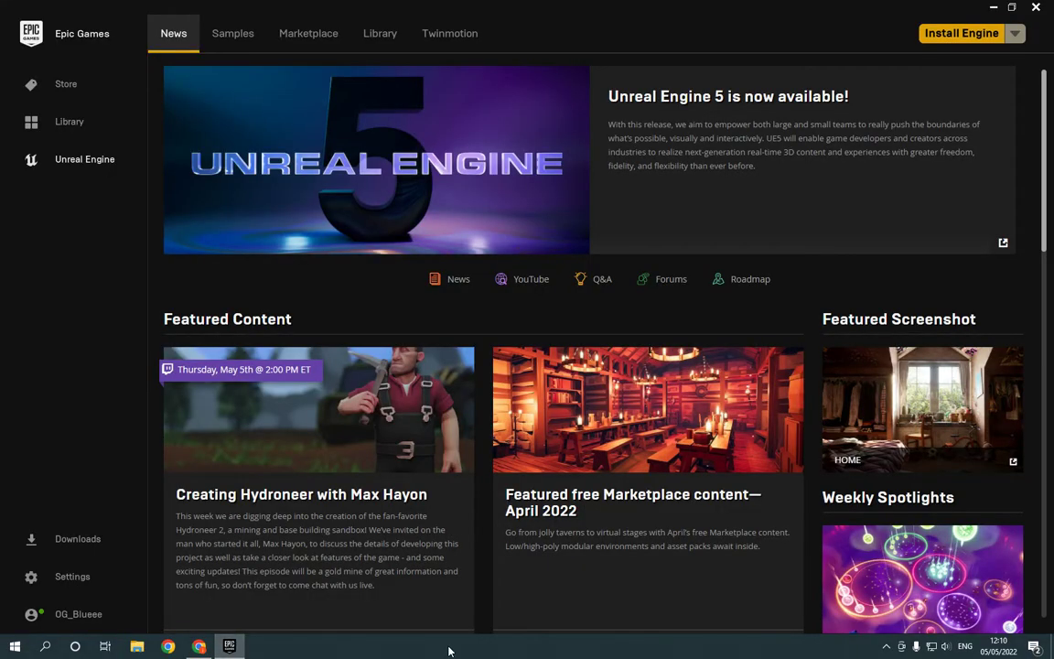
pyautogui.click(79, 615)
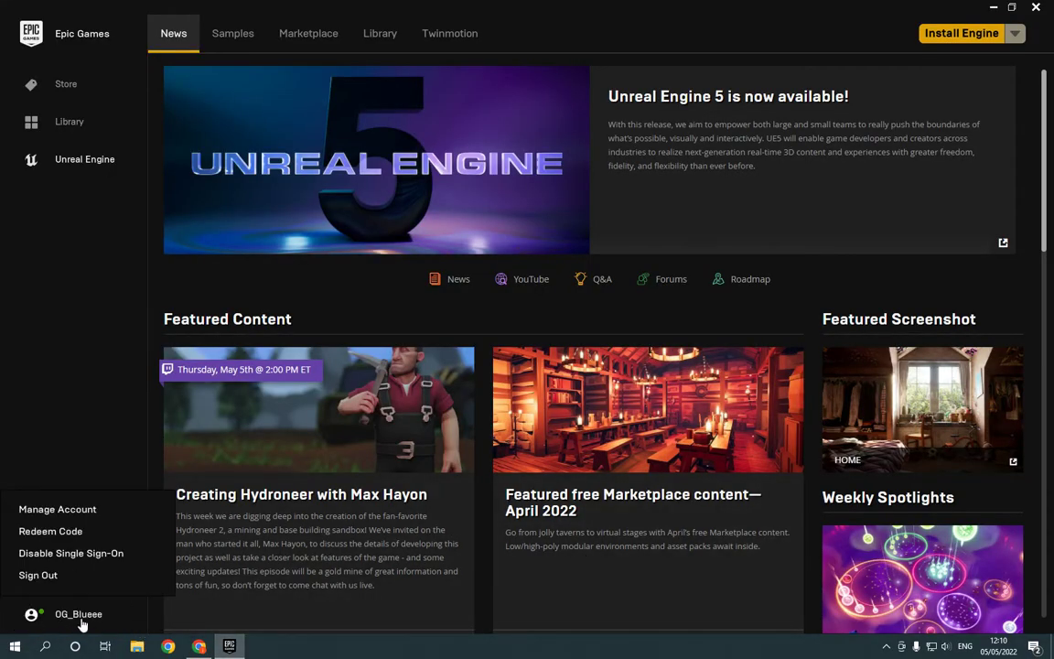
pyautogui.click(106, 531)
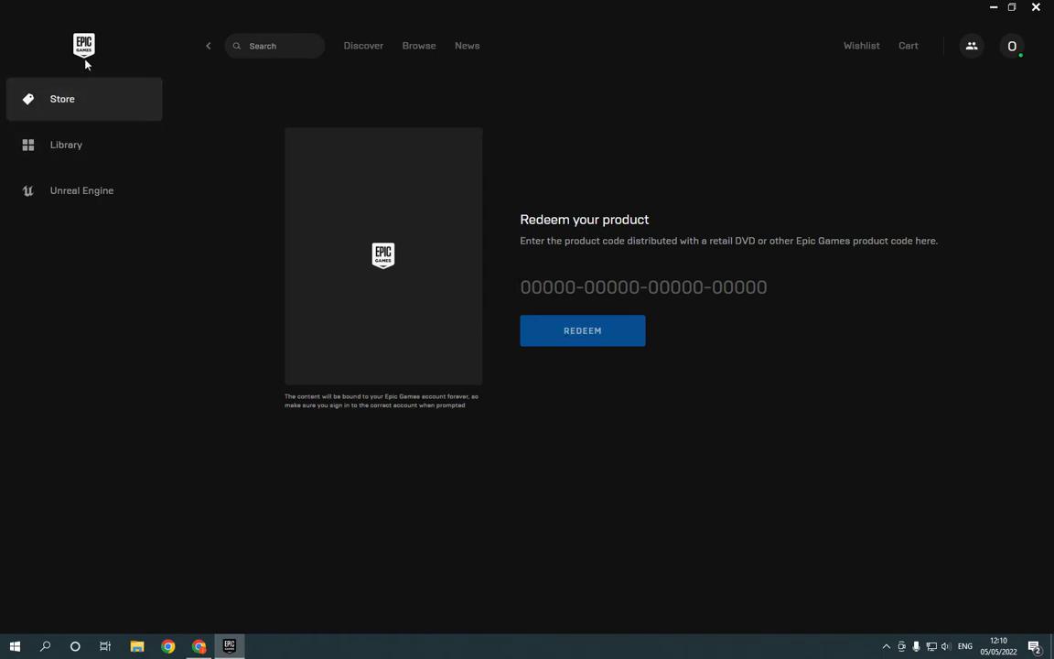
# Use the back arrow beside the search box to go from Redeem your product to the Store's Discover page.
pyautogui.click(209, 46)
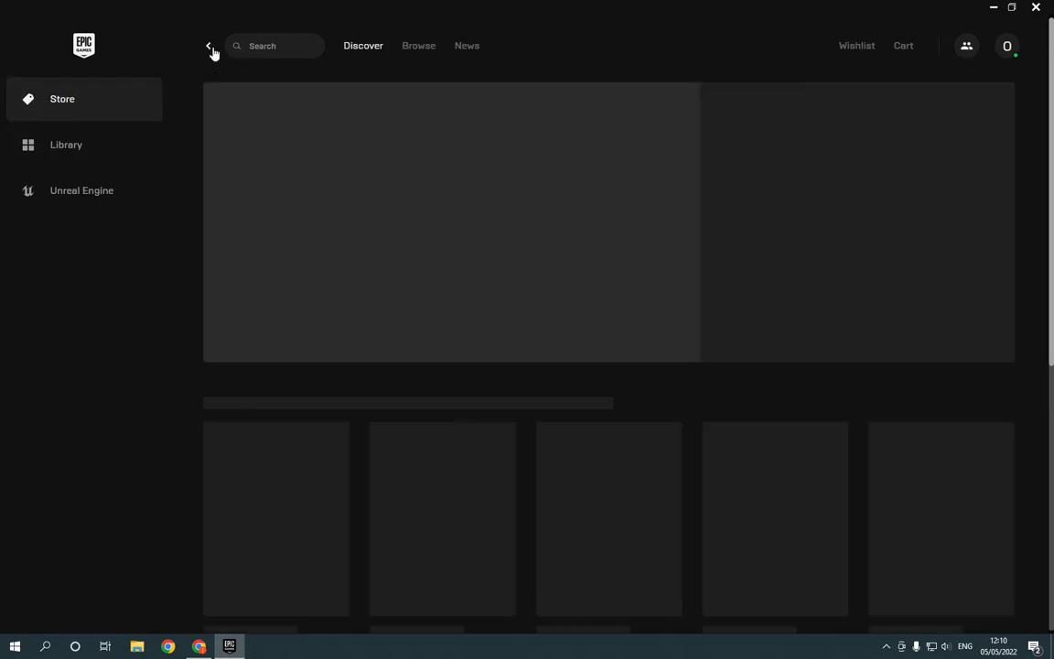